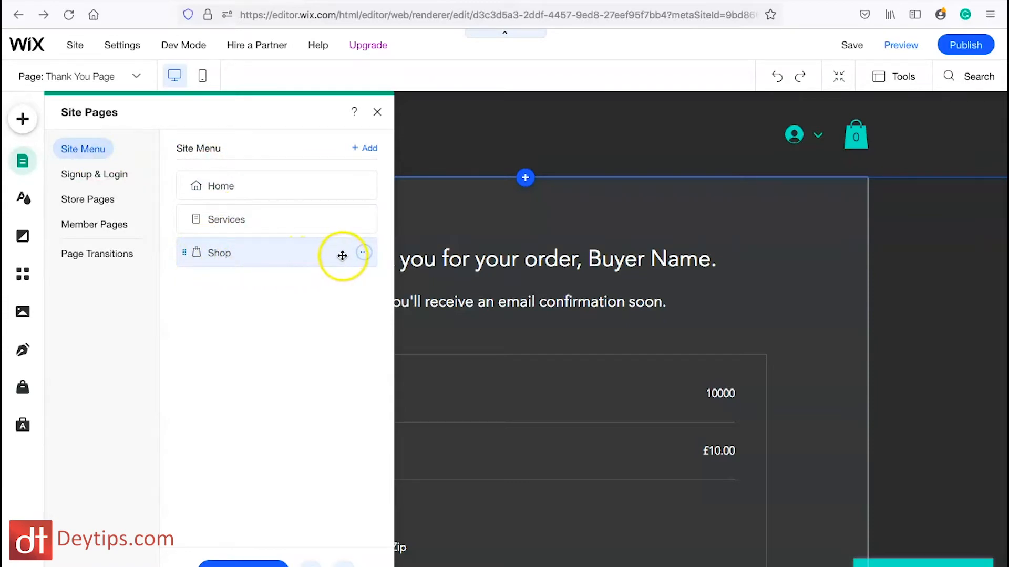
# Make the Shop page a subpage of Services and return it to the main level of the site menu.
pyautogui.click(364, 254)
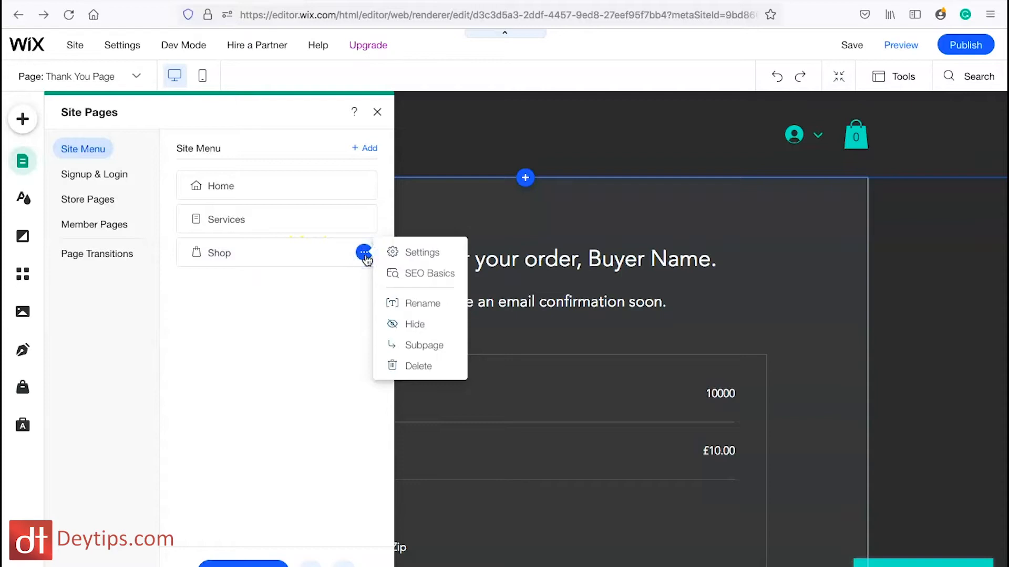
pyautogui.click(382, 260)
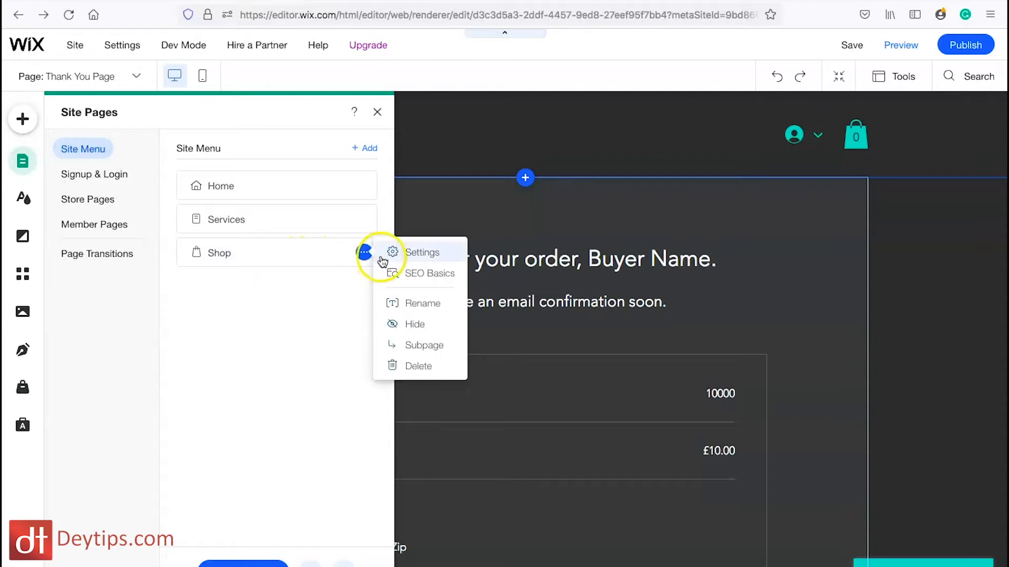
pyautogui.click(423, 346)
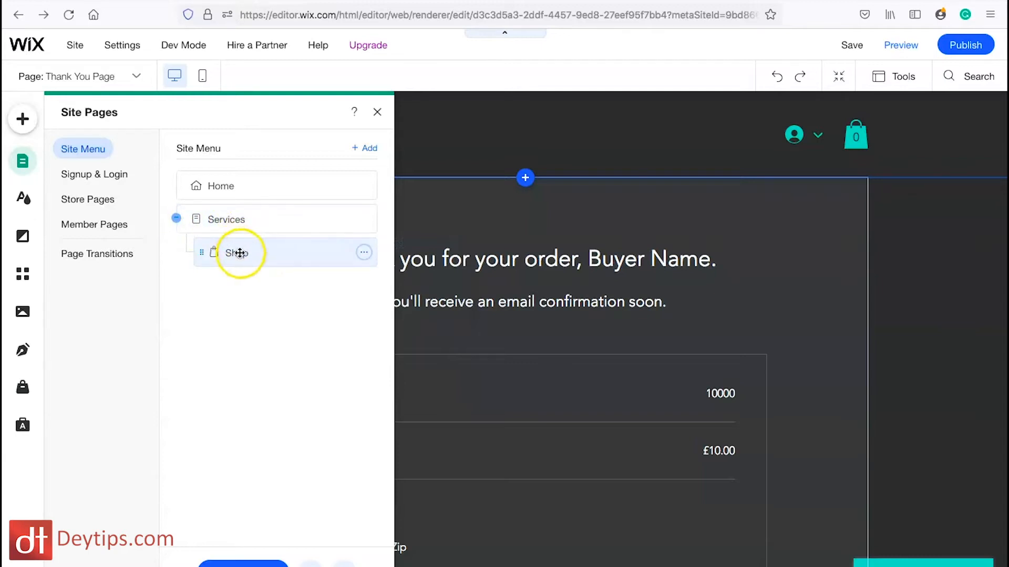
pyautogui.moveTo(239, 253); pyautogui.dragTo(204, 244)
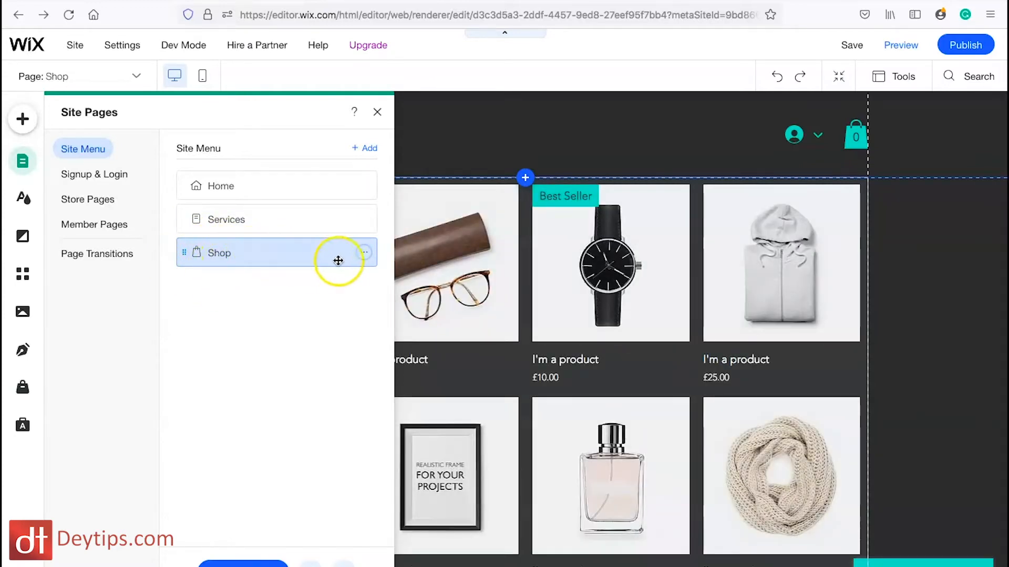
# Open the Shop page's settings and rename the page as "Shop Now".
pyautogui.click(365, 254)
pyautogui.click(406, 256)
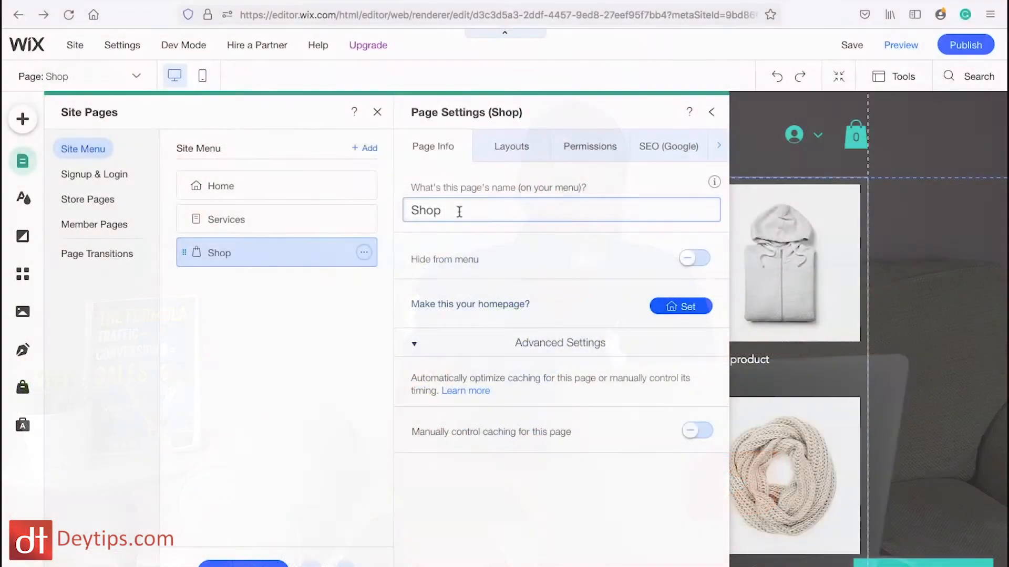
pyautogui.write('Now')
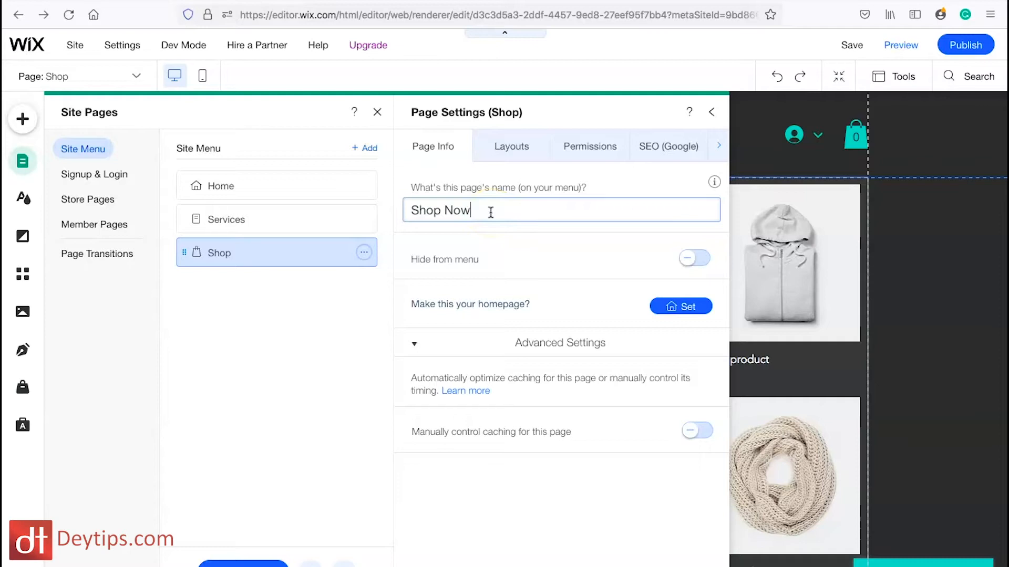
pyautogui.click(509, 232)
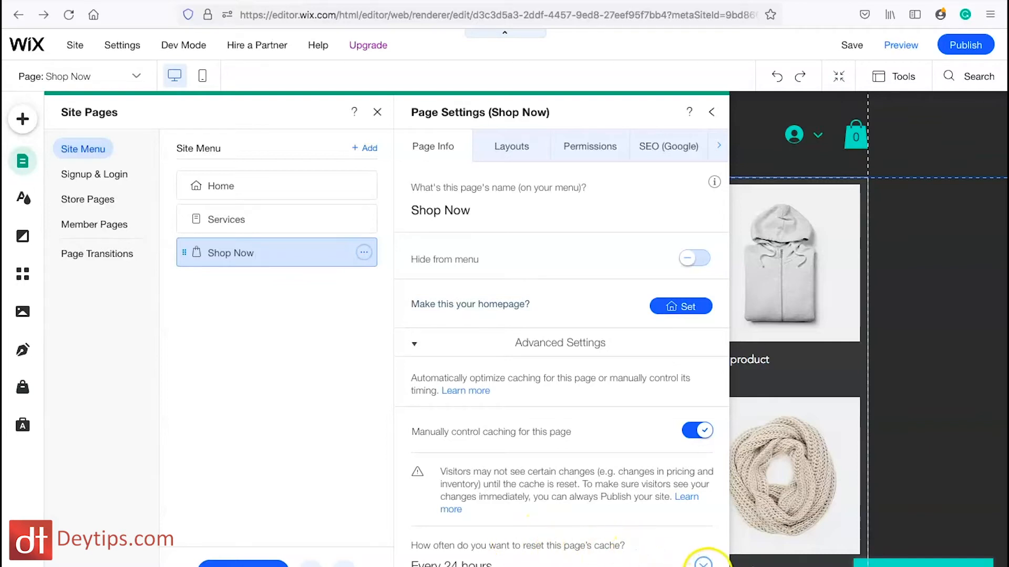
# Check the available cache reset intervals and turn off manual caching control for the Shop Now page.
pyautogui.click(695, 562)
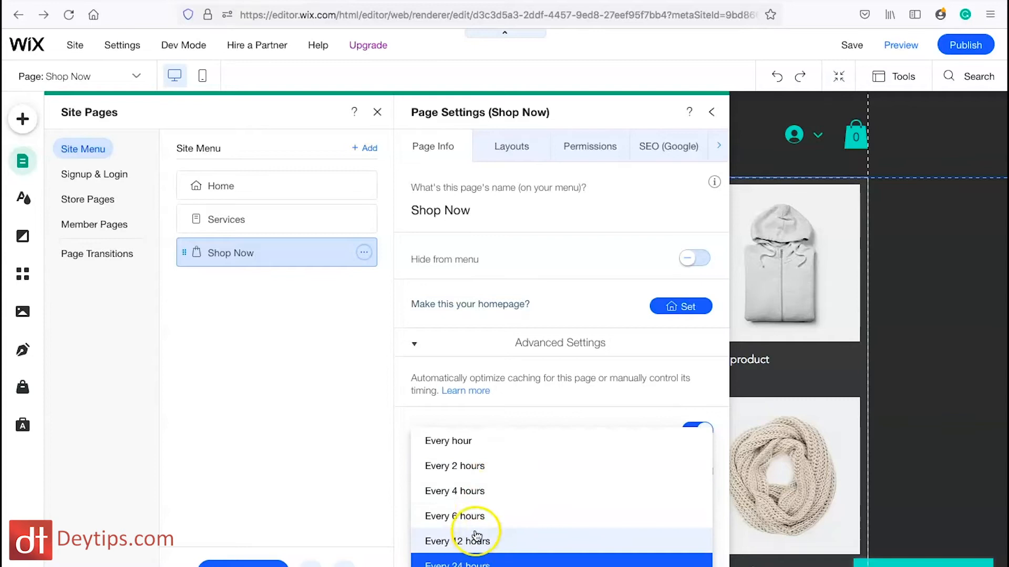
pyautogui.click(421, 407)
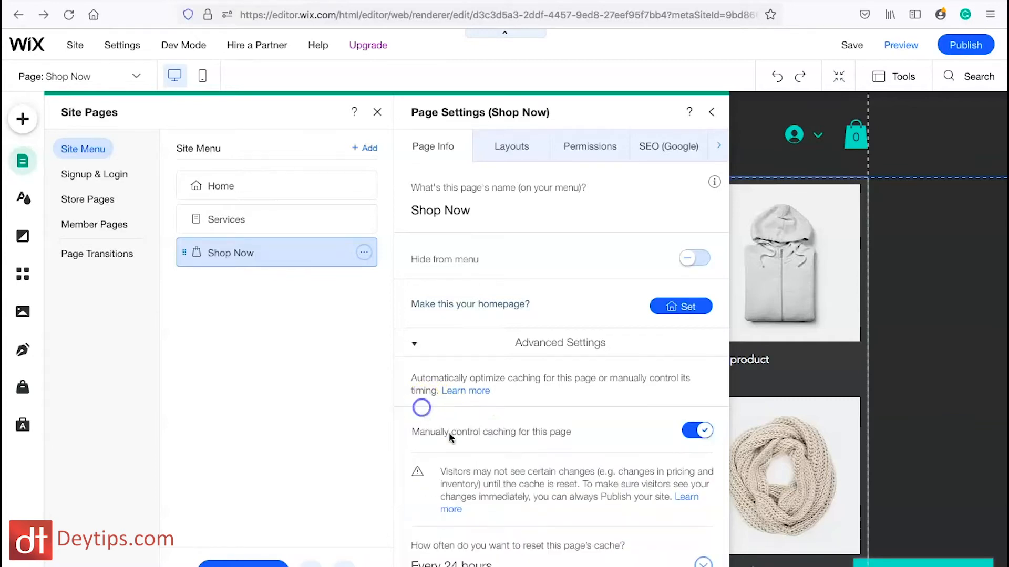
pyautogui.click(701, 430)
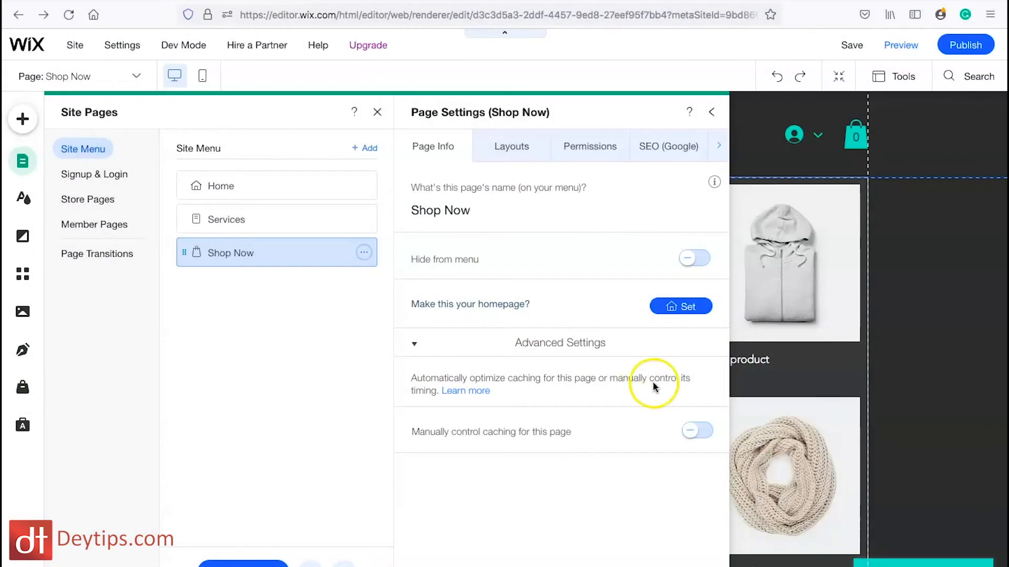
pyautogui.click(698, 432)
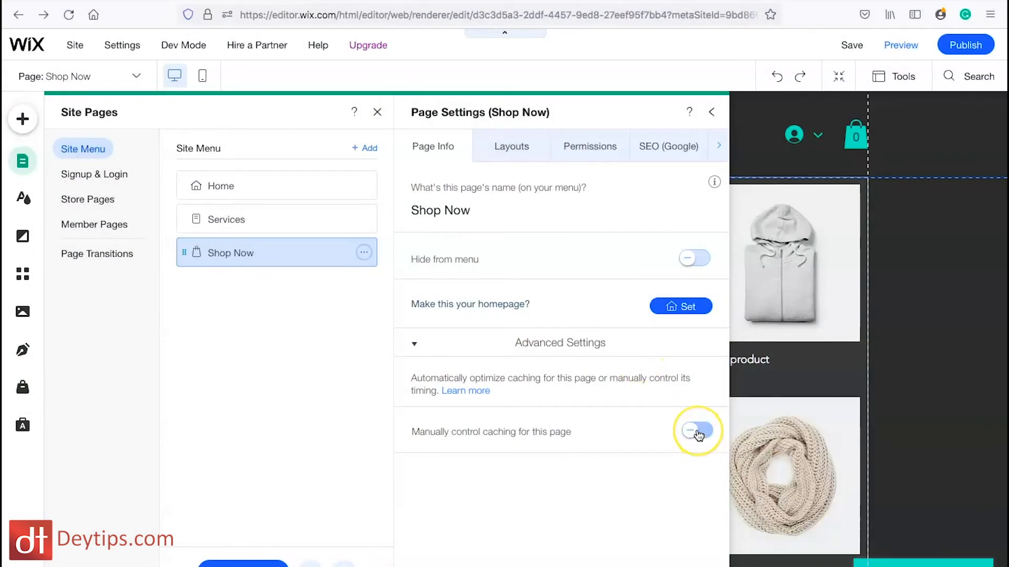
# Review the Shop Now page's layout options and its viewing permissions.
pyautogui.click(512, 148)
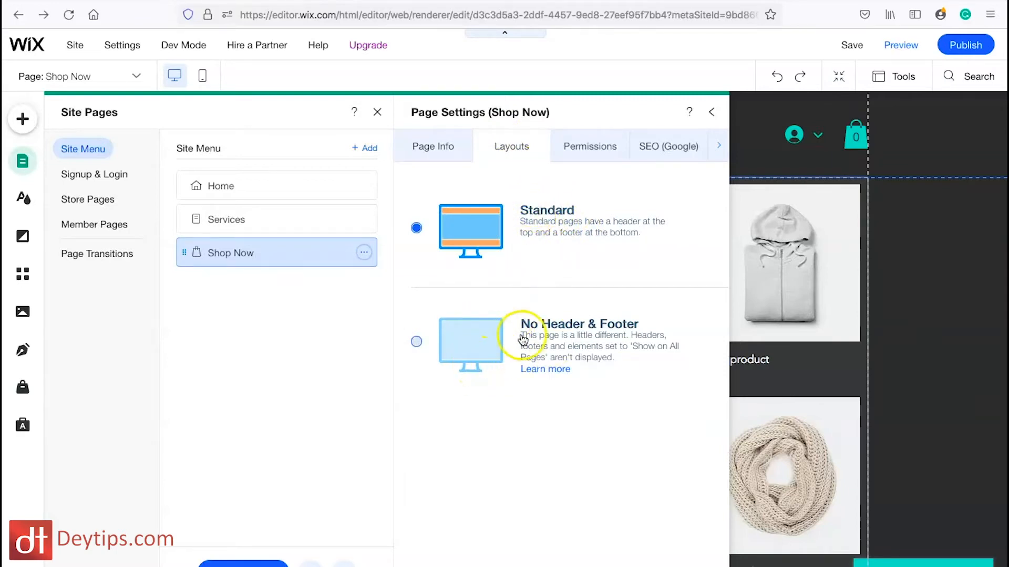
pyautogui.click(592, 147)
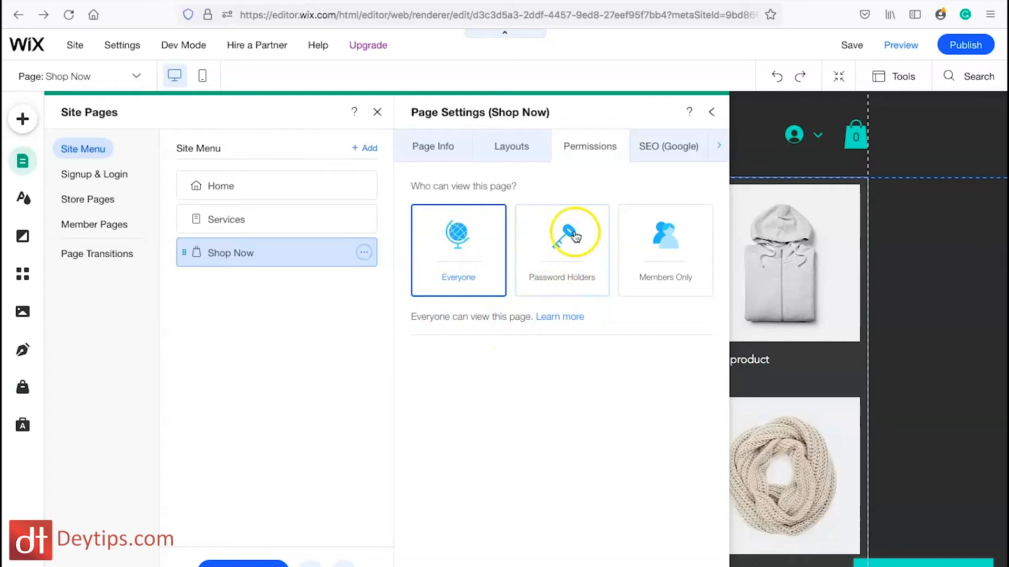
# Set the page's title tag for search results to "Shop Now | DeyTips" in its Google SEO settings.
pyautogui.click(661, 145)
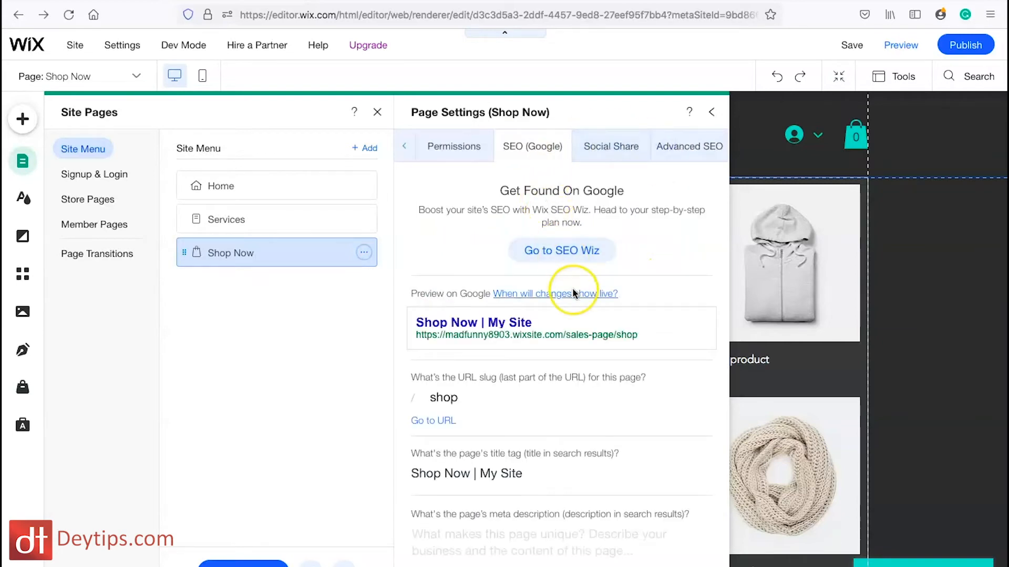
pyautogui.moveTo(572, 292)
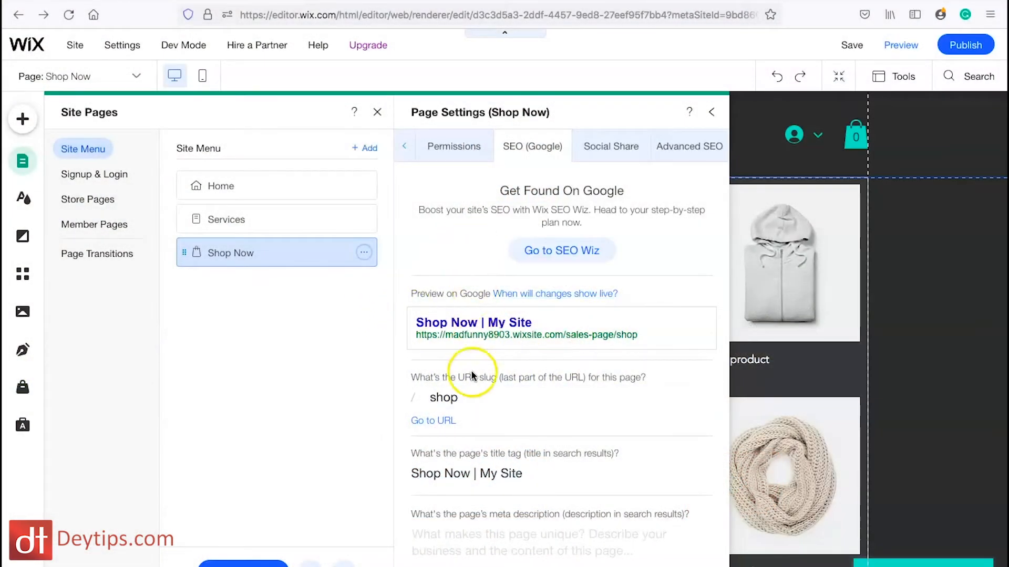
pyautogui.scroll(-1, 439, 398)
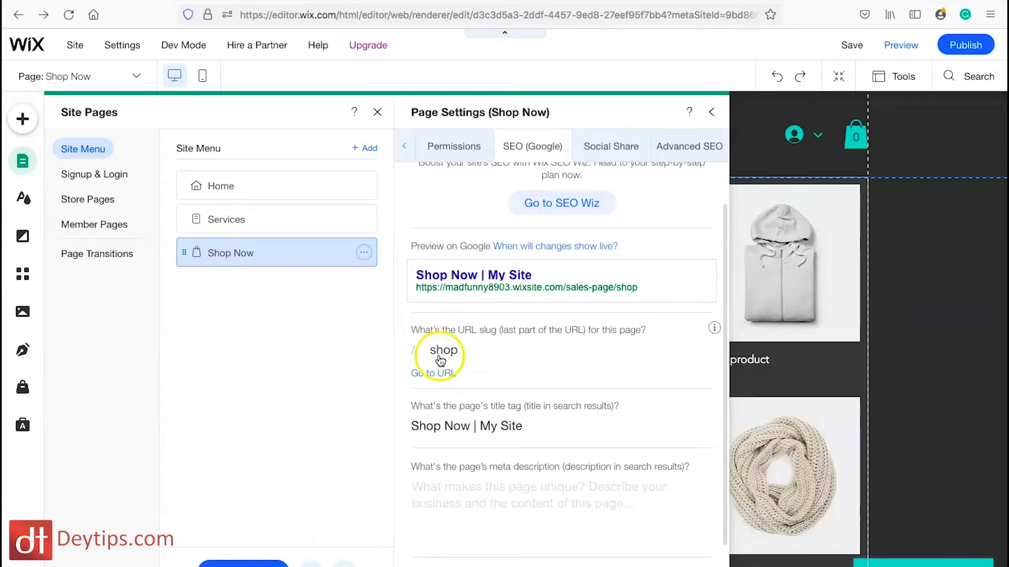
pyautogui.scroll(-1, 474, 394)
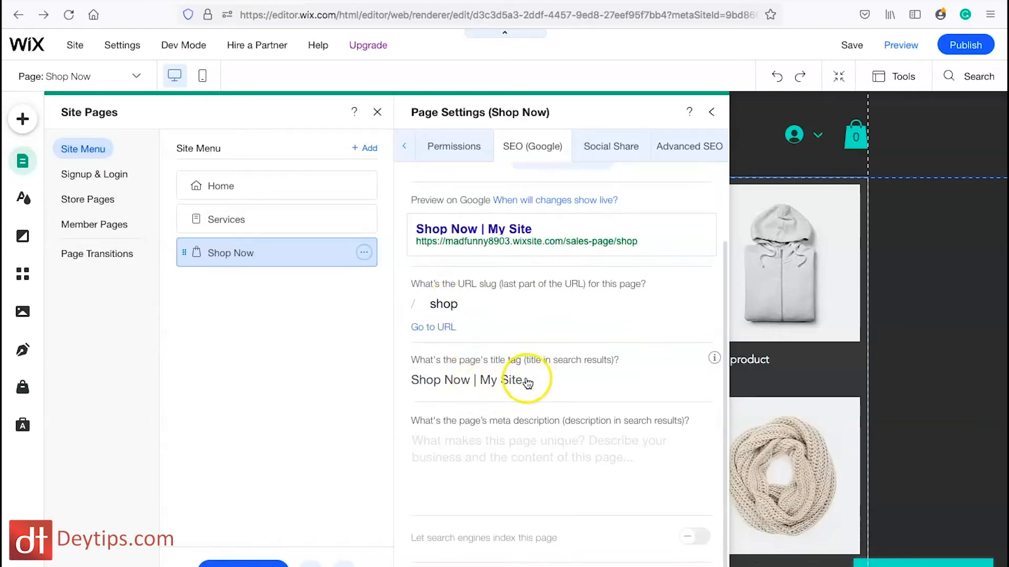
pyautogui.scroll(-1, 528, 384)
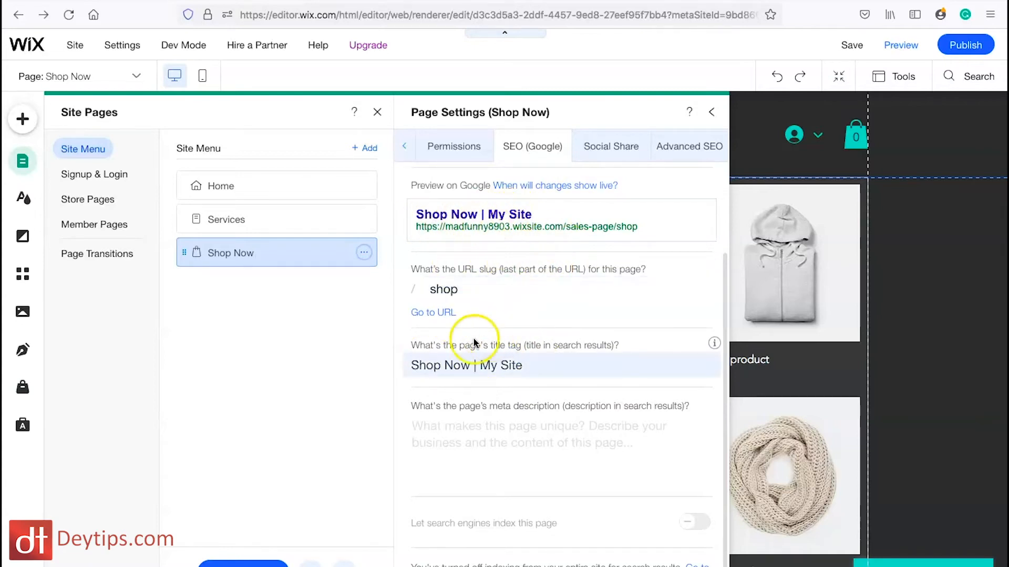
pyautogui.click(536, 365)
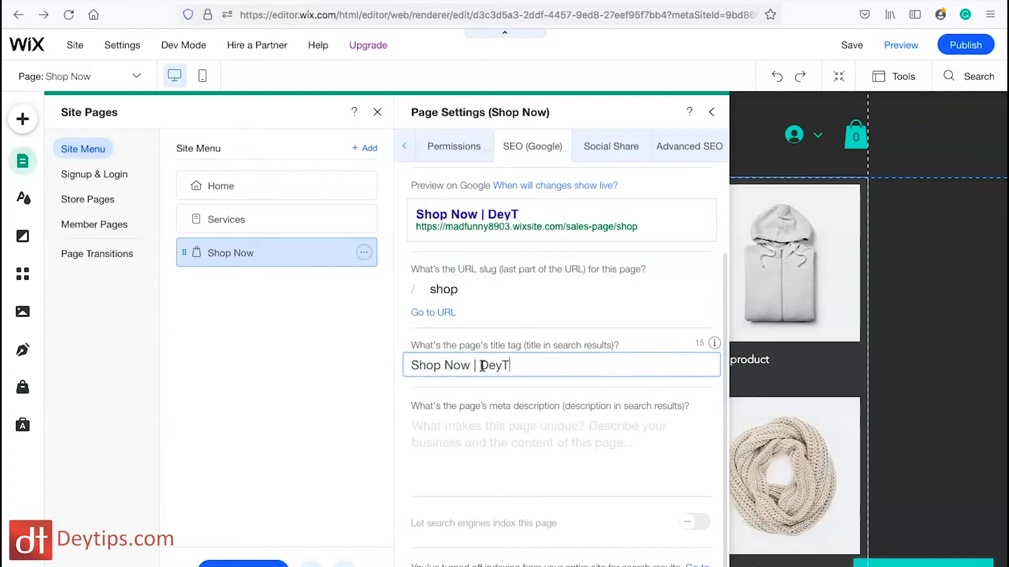
pyautogui.click(442, 356)
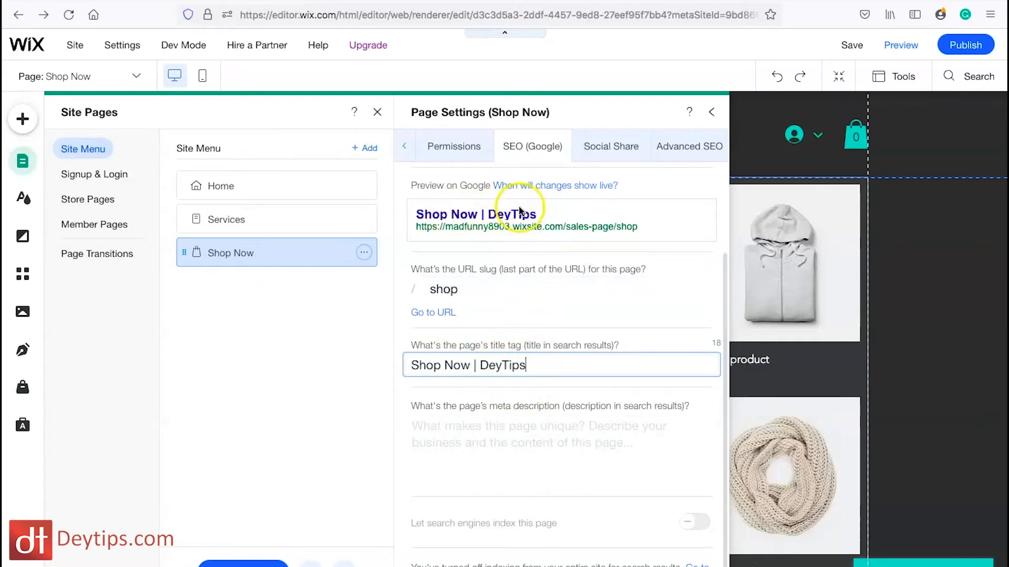
# Enter "This is where you can buy cool products" as the page's meta description and dismiss the Grammarly notice.
pyautogui.click(481, 429)
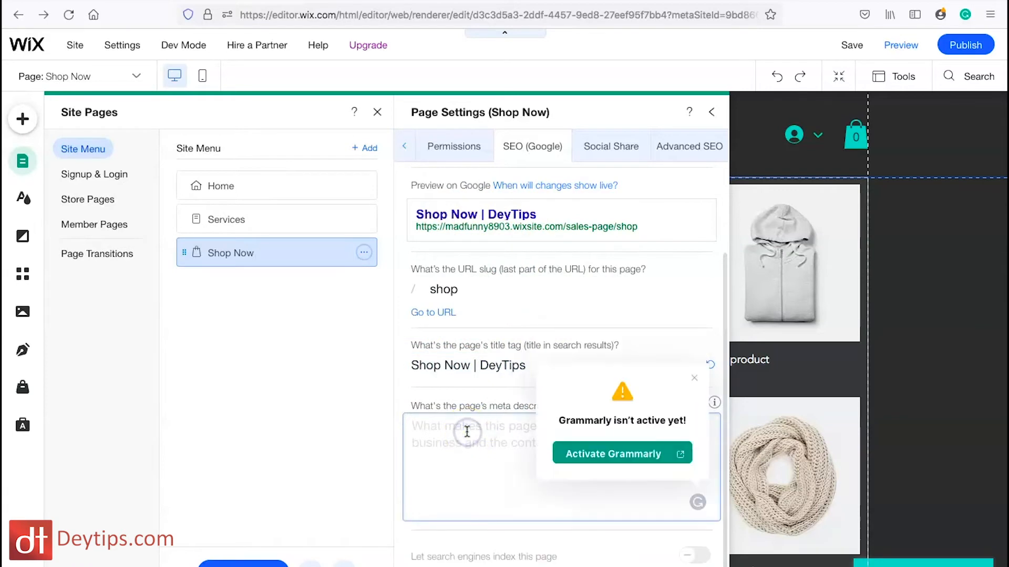
pyautogui.write('This is where you can b')
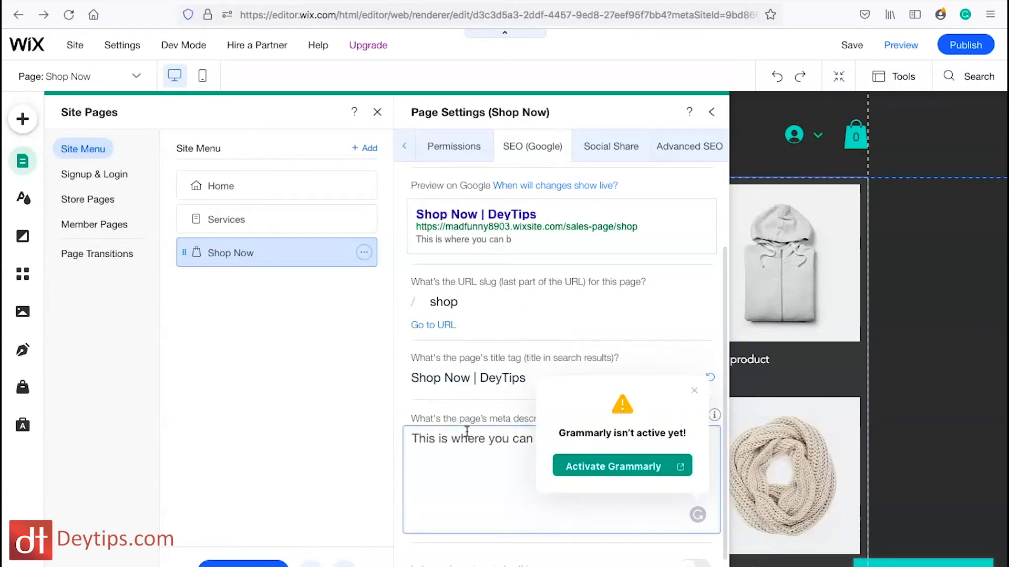
pyautogui.click(694, 391)
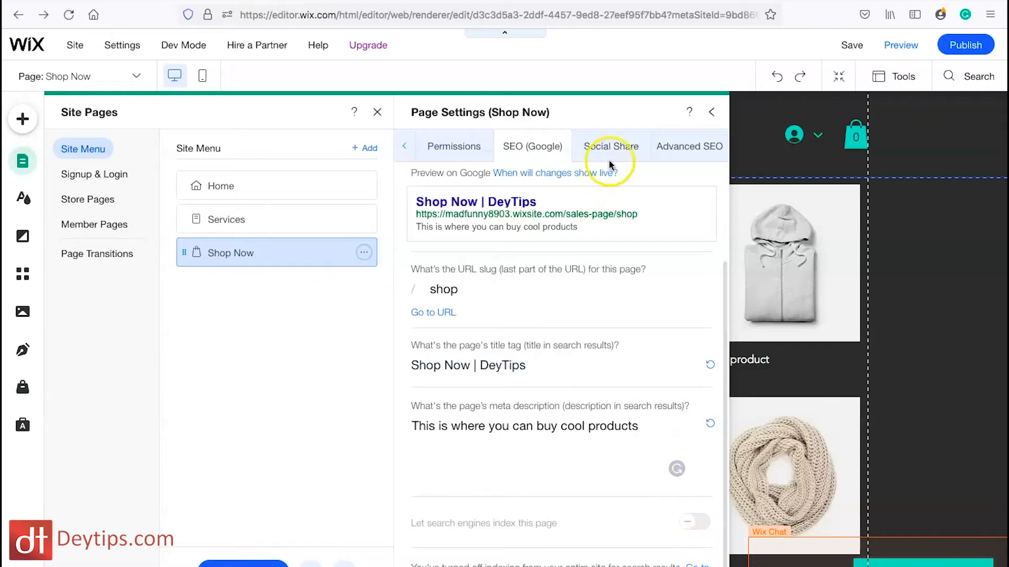
# Review the page's social share image, title and description, and its advanced SEO meta tags.
pyautogui.click(636, 149)
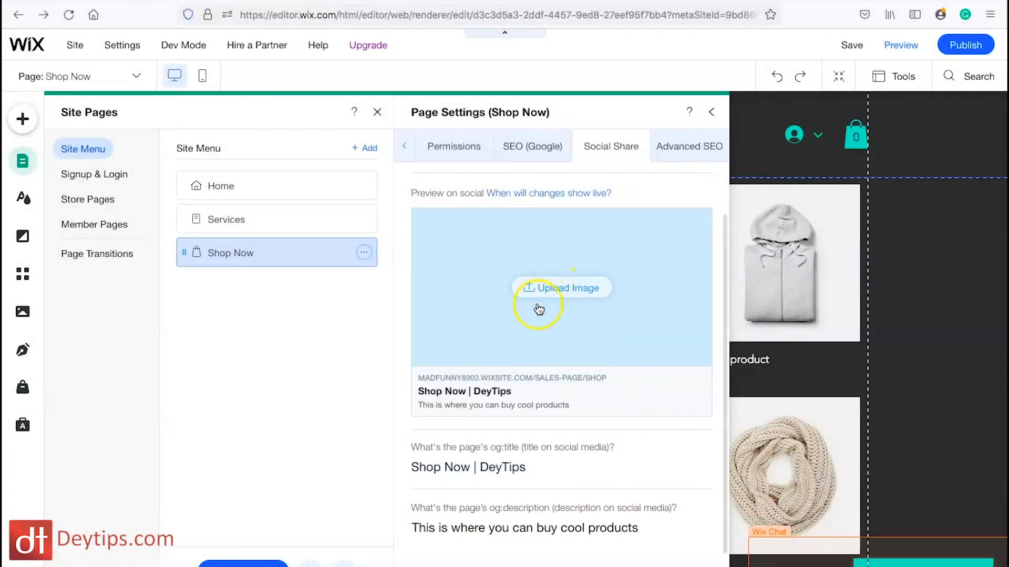
pyautogui.scroll(-2, 524, 400)
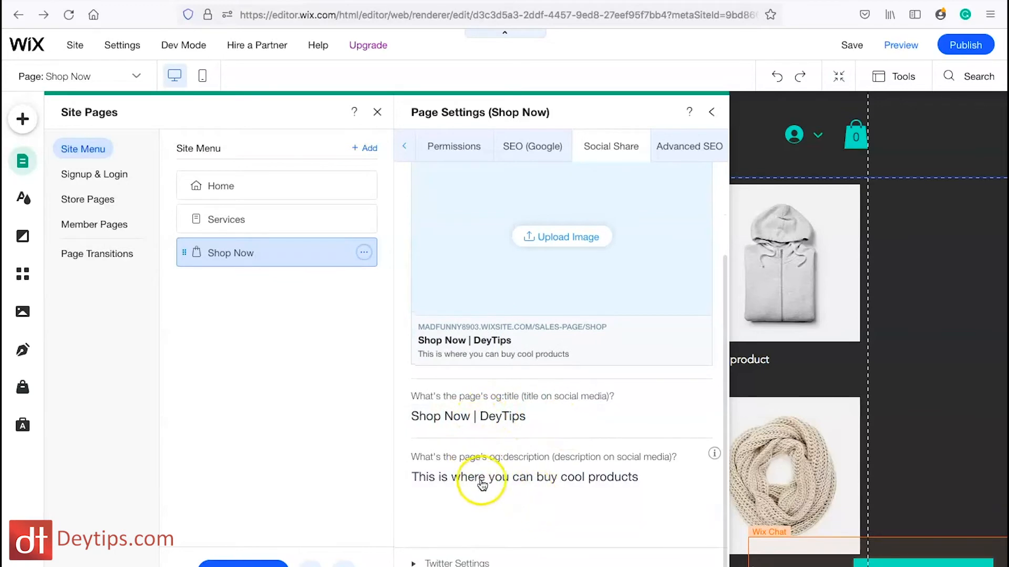
pyautogui.click(693, 147)
pyautogui.scroll(-2, 563, 386)
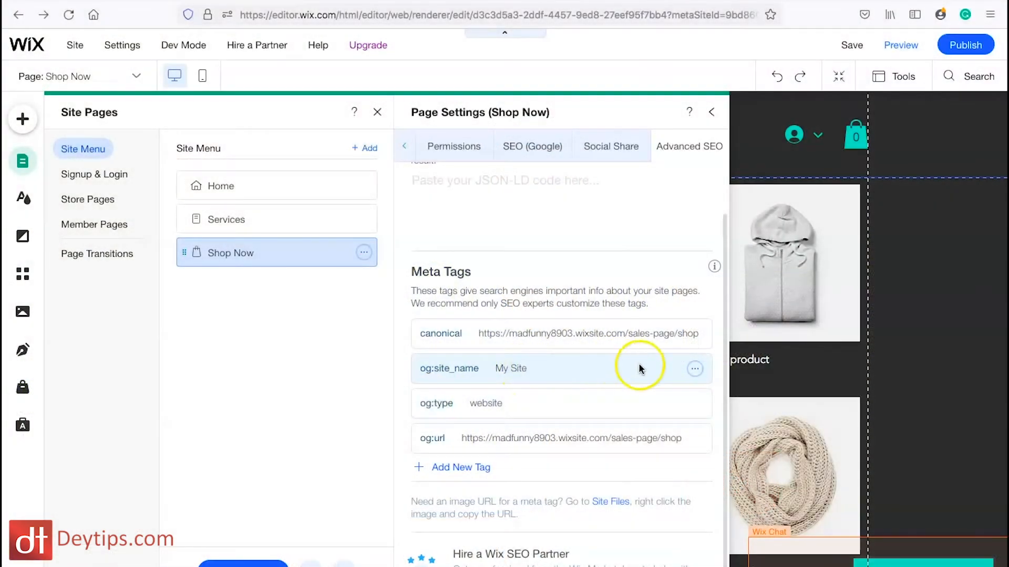
# Open the og:site_name meta tag for editing, inspect its value field and close it without applying changes.
pyautogui.click(696, 369)
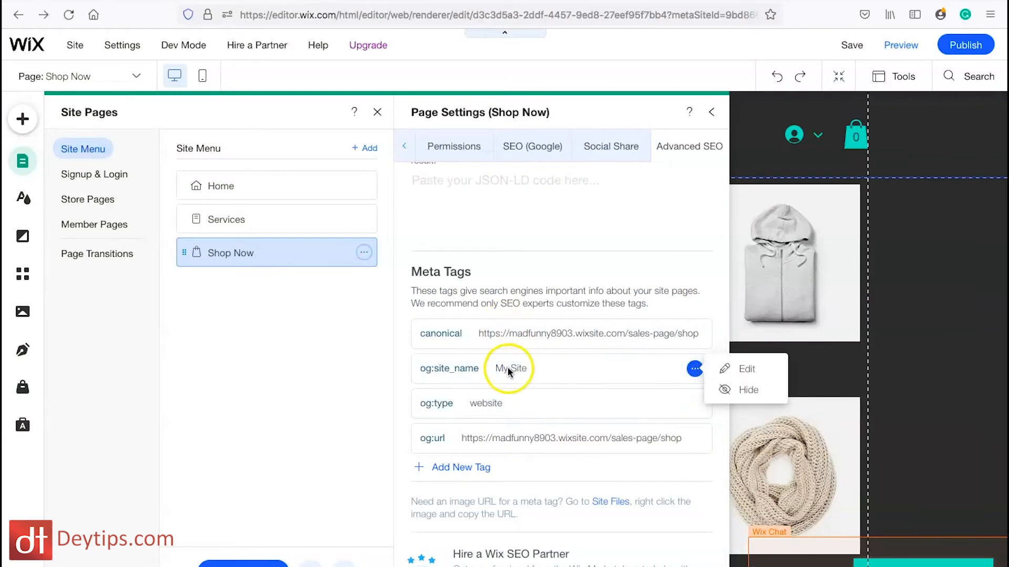
pyautogui.click(750, 363)
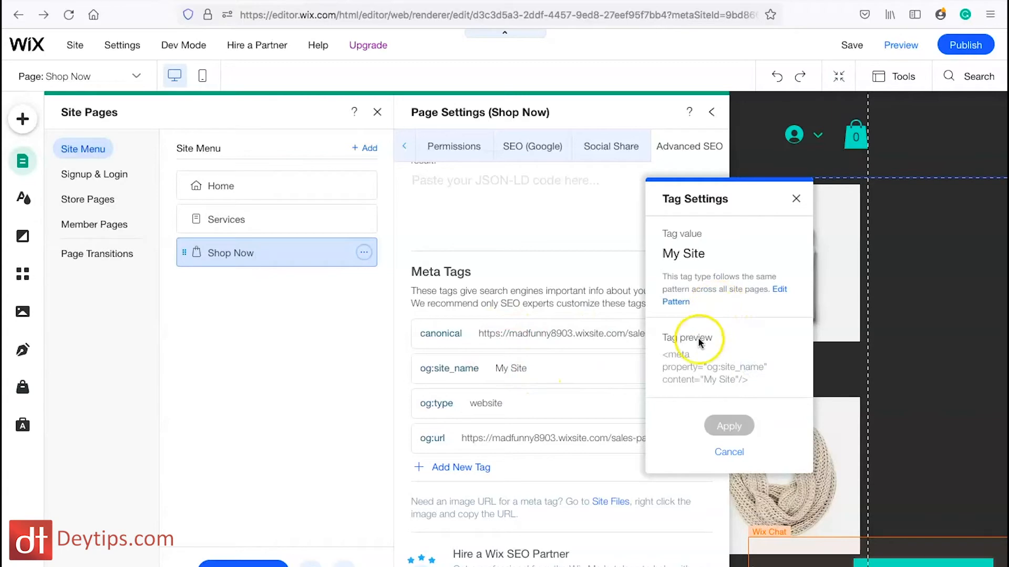
pyautogui.click(709, 253)
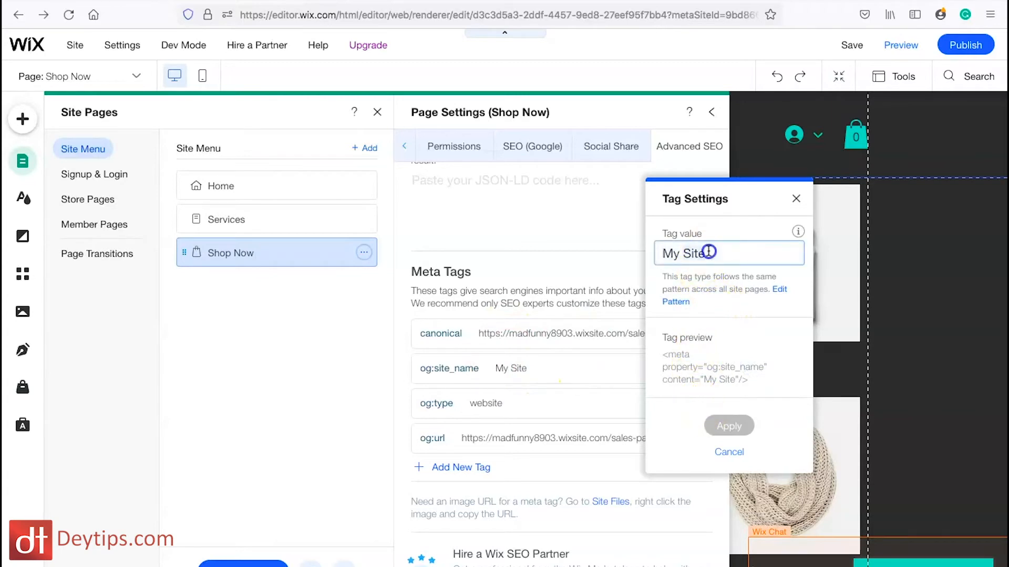
pyautogui.click(789, 198)
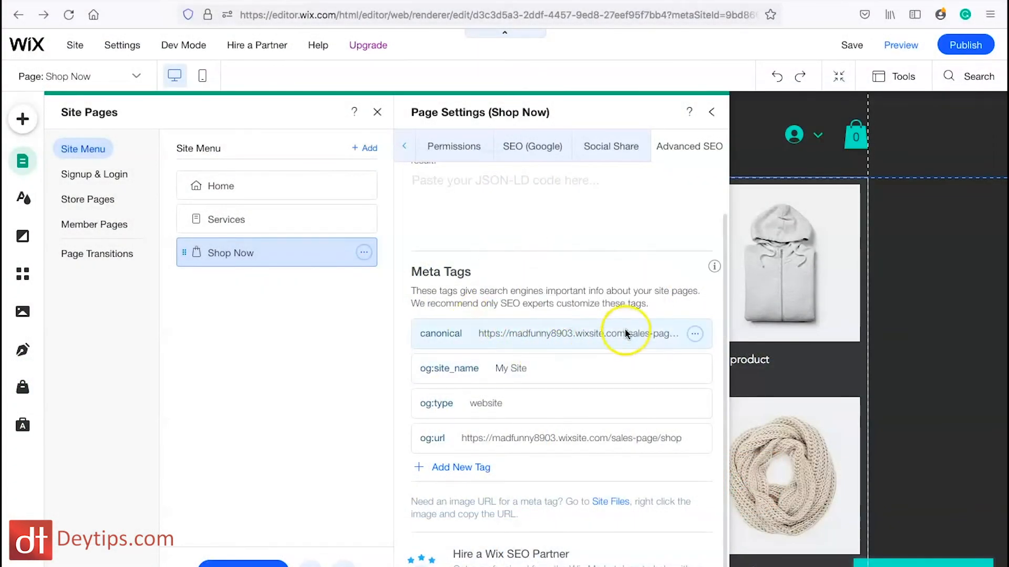
# Open the canonical meta tag for editing, inspect its full URL value and cancel without applying changes.
pyautogui.click(695, 335)
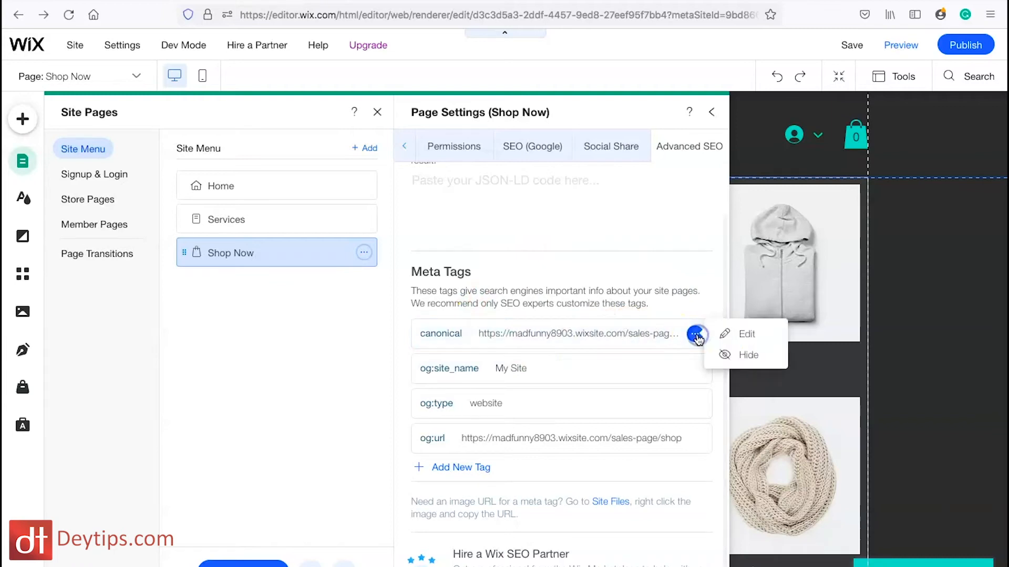
pyautogui.click(738, 334)
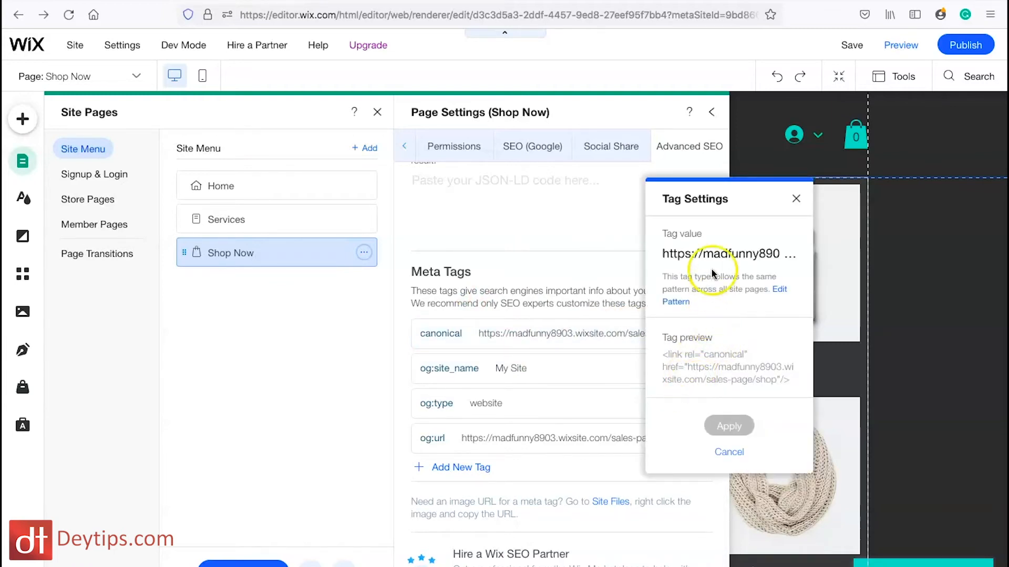
pyautogui.click(721, 250)
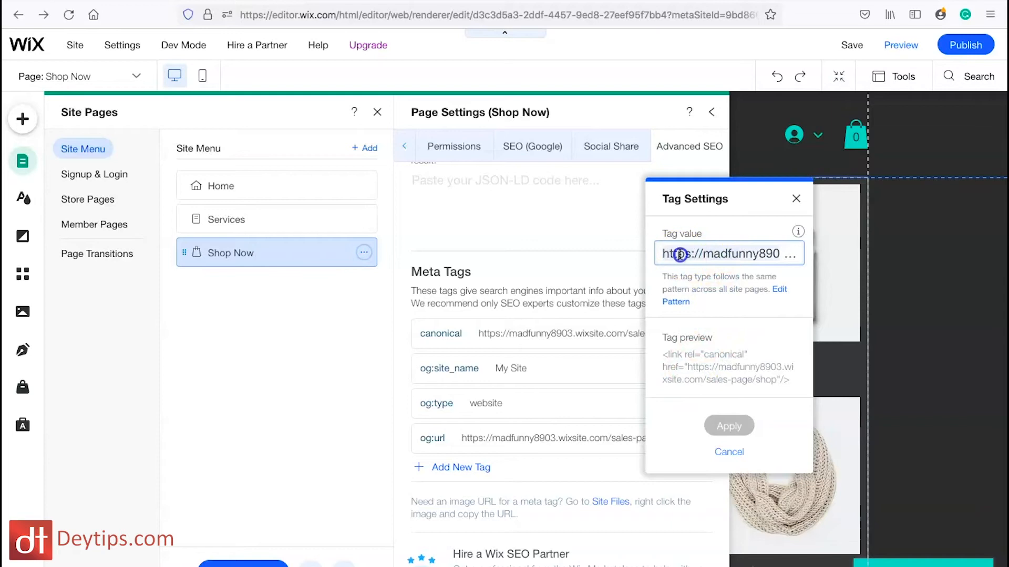
pyautogui.moveTo(662, 254); pyautogui.dragTo(906, 243)
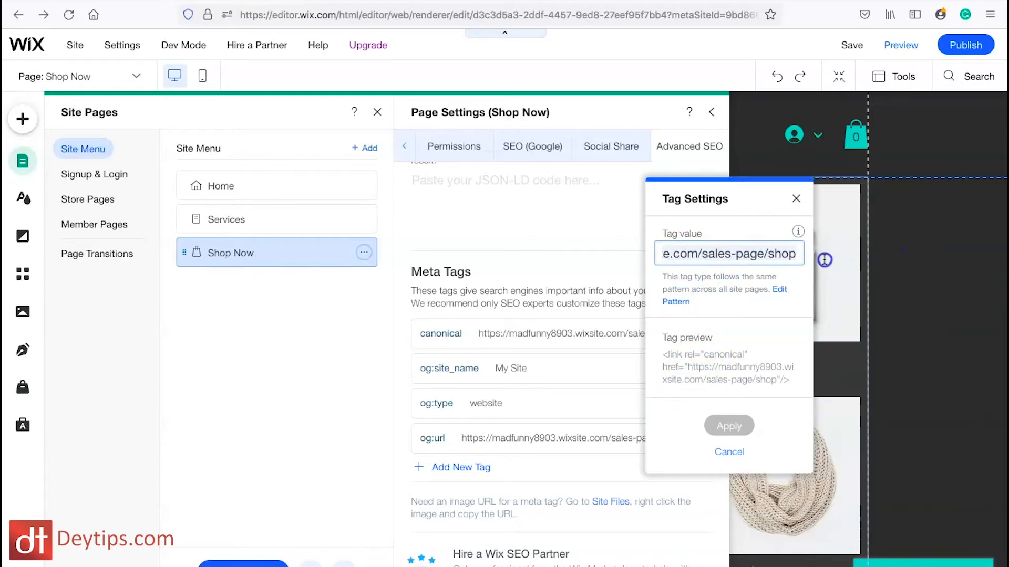
pyautogui.moveTo(718, 256); pyautogui.dragTo(863, 249)
pyautogui.click(729, 452)
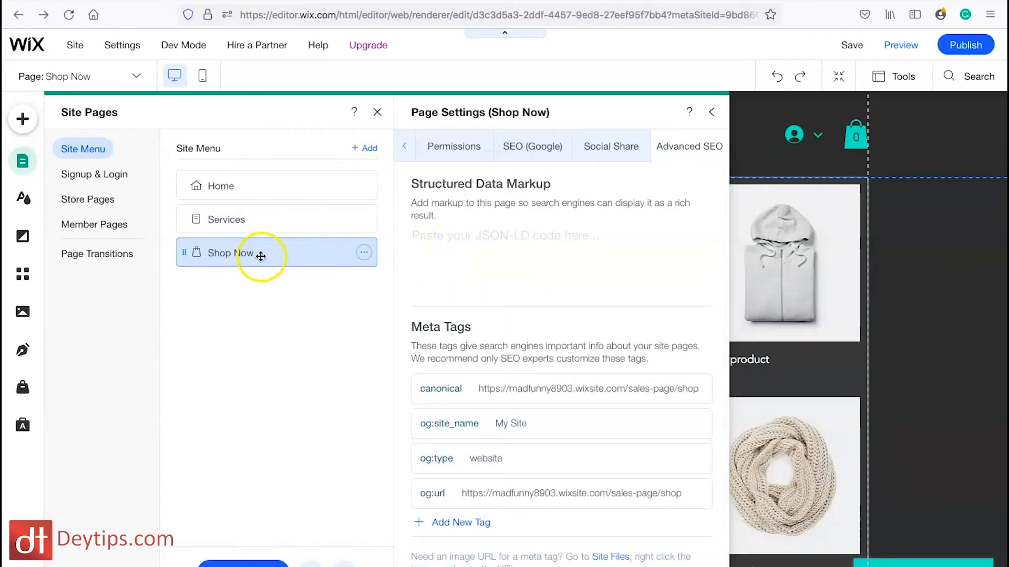
# Open the Product Page from the store pages and review its layout from the product details down to the footer.
pyautogui.click(97, 204)
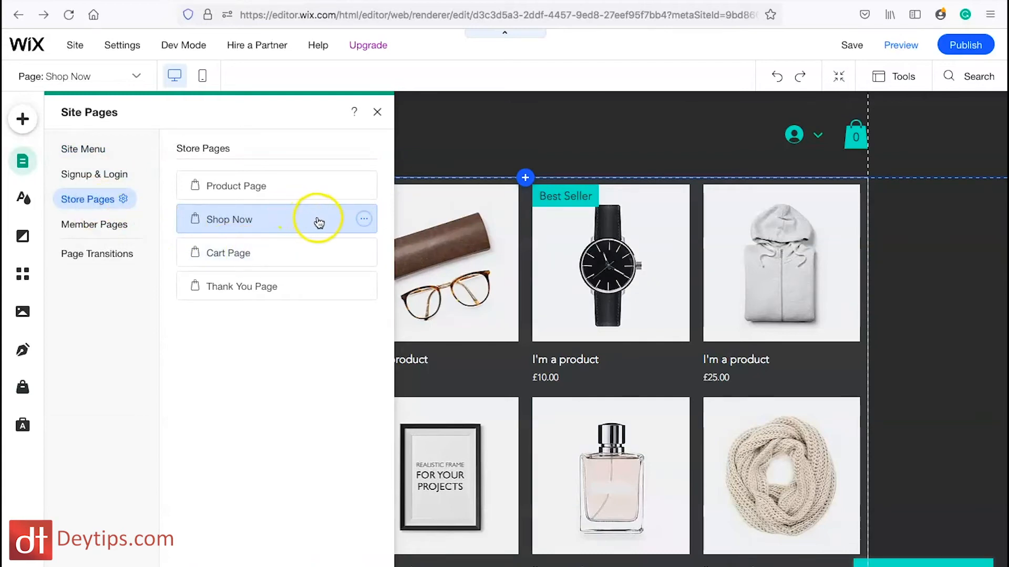
pyautogui.click(294, 187)
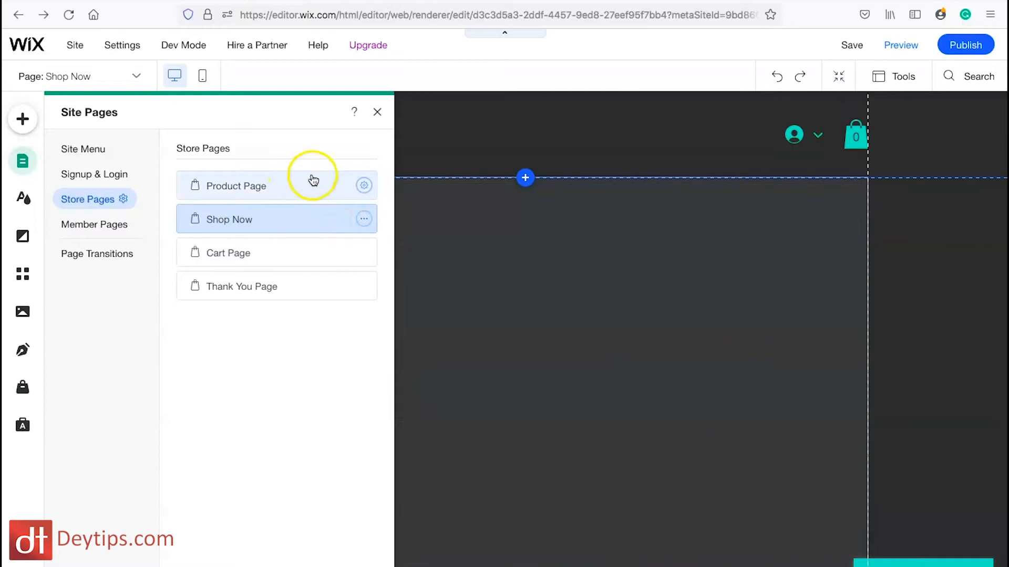
pyautogui.click(375, 112)
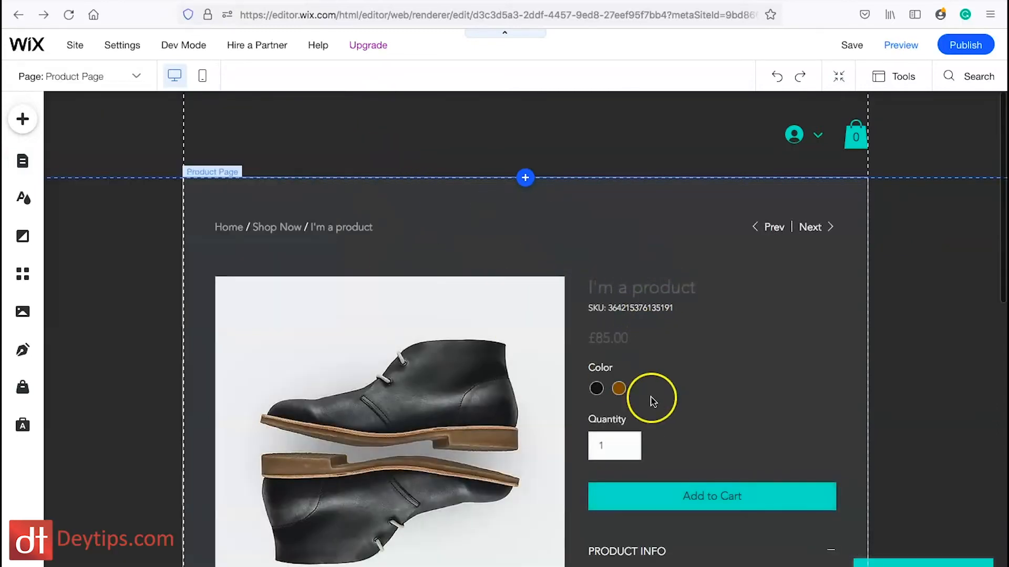
pyautogui.scroll(-8, 651, 406)
pyautogui.scroll(-4, 661, 407)
pyautogui.scroll(10, 661, 407)
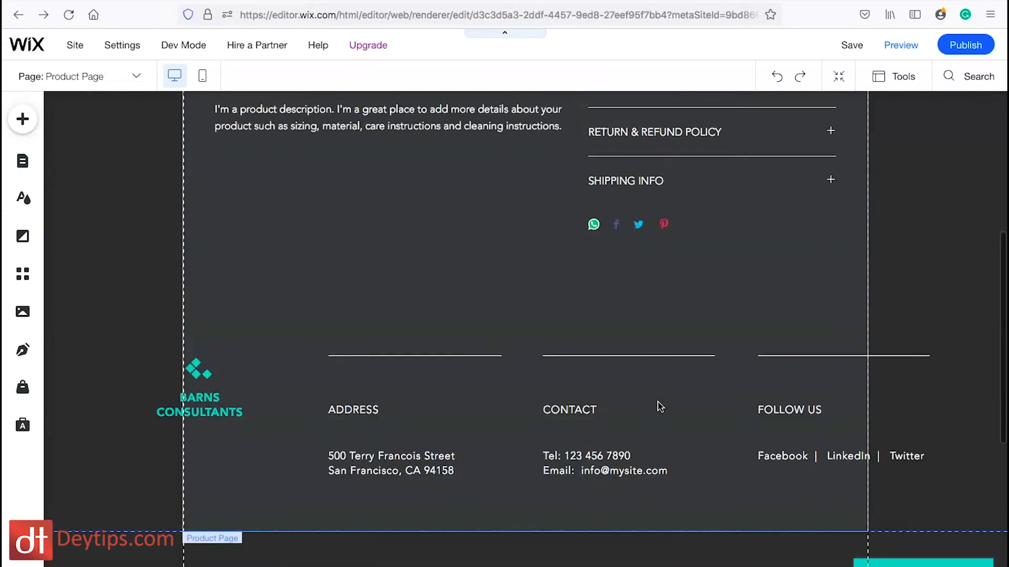
pyautogui.scroll(3, 450, 335)
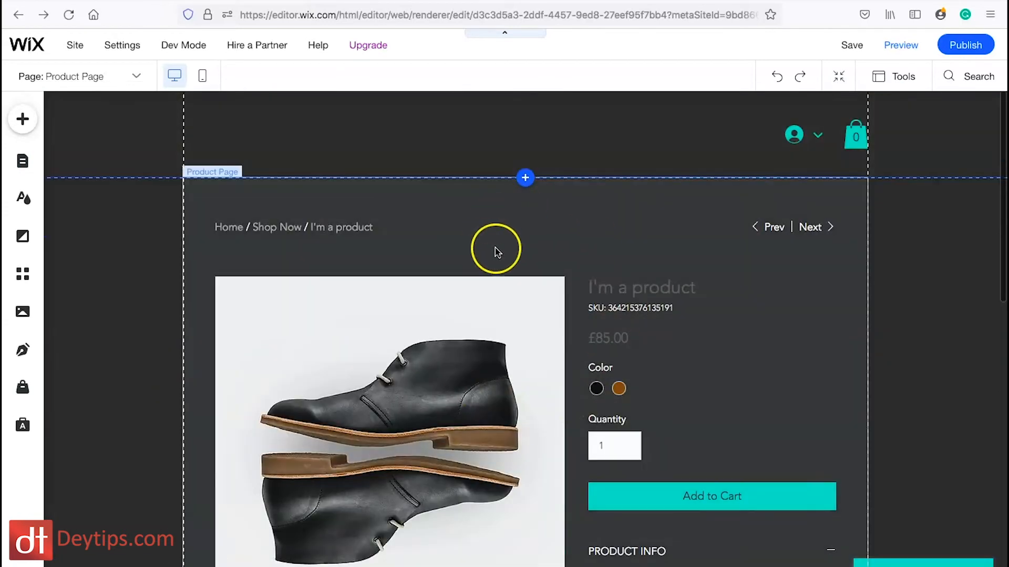
# Switch to the Shop Now store page and review its full product grid down to the footer.
pyautogui.click(125, 75)
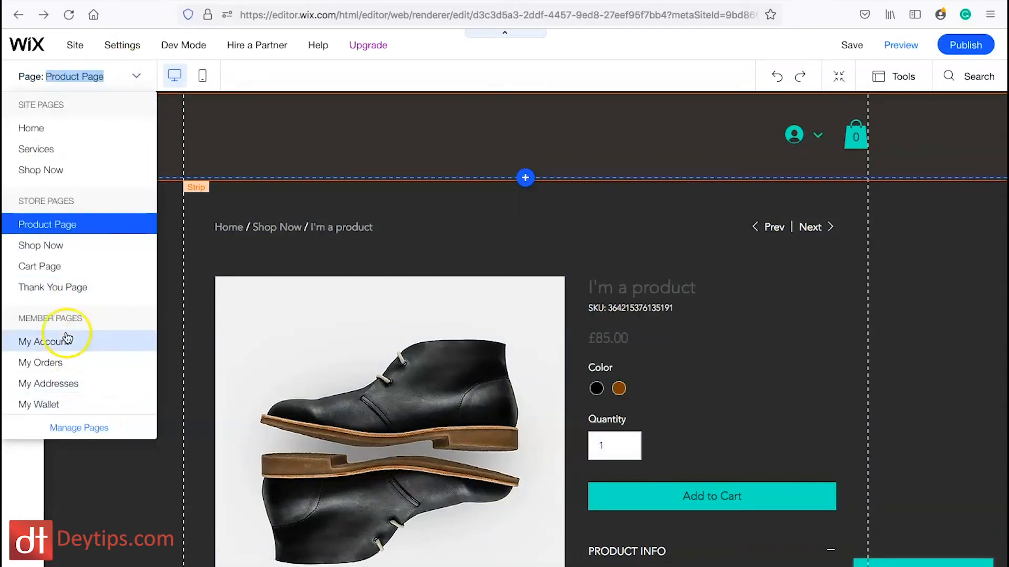
pyautogui.click(62, 255)
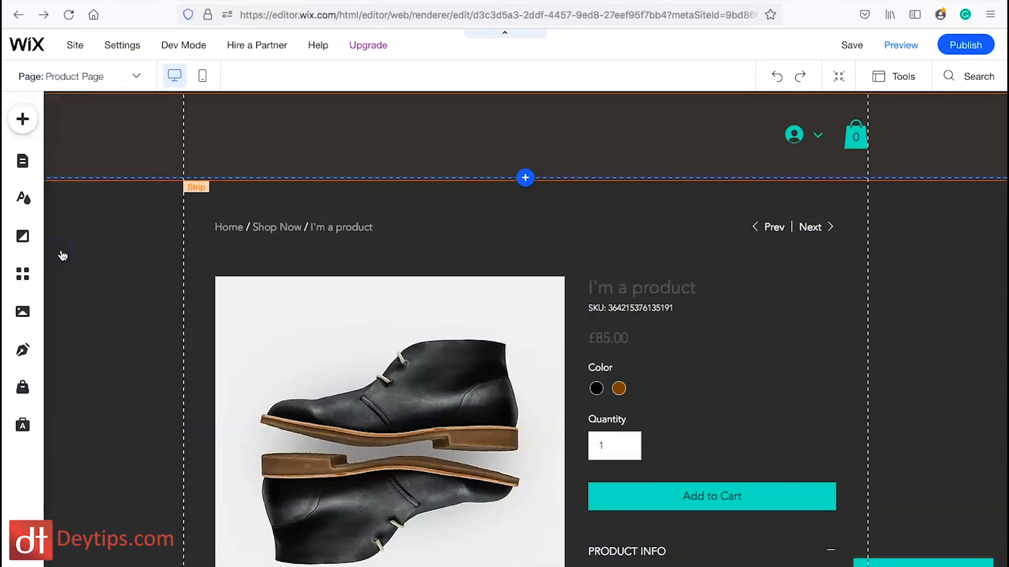
pyautogui.scroll(-3, 886, 264)
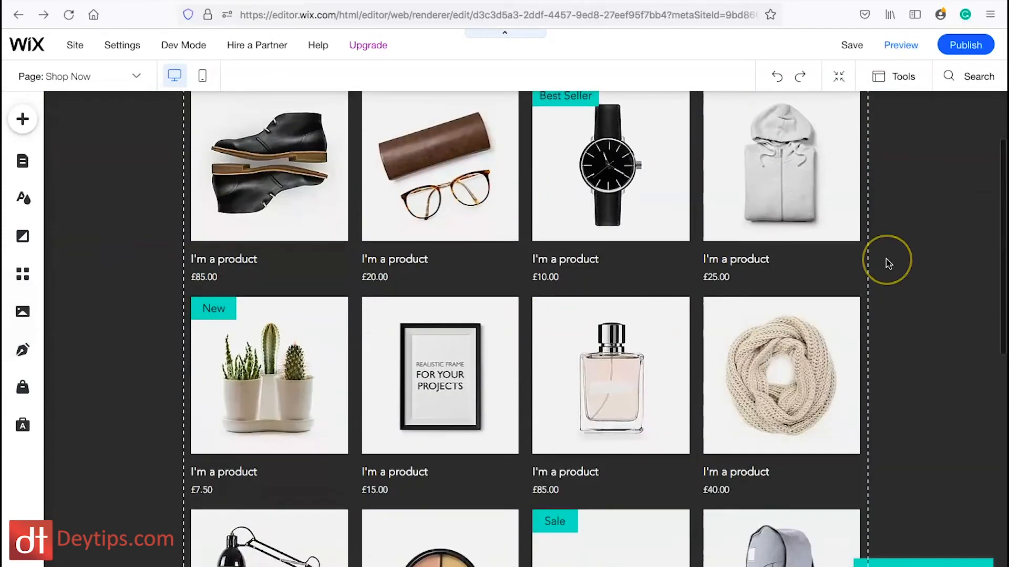
pyautogui.scroll(-4, 886, 263)
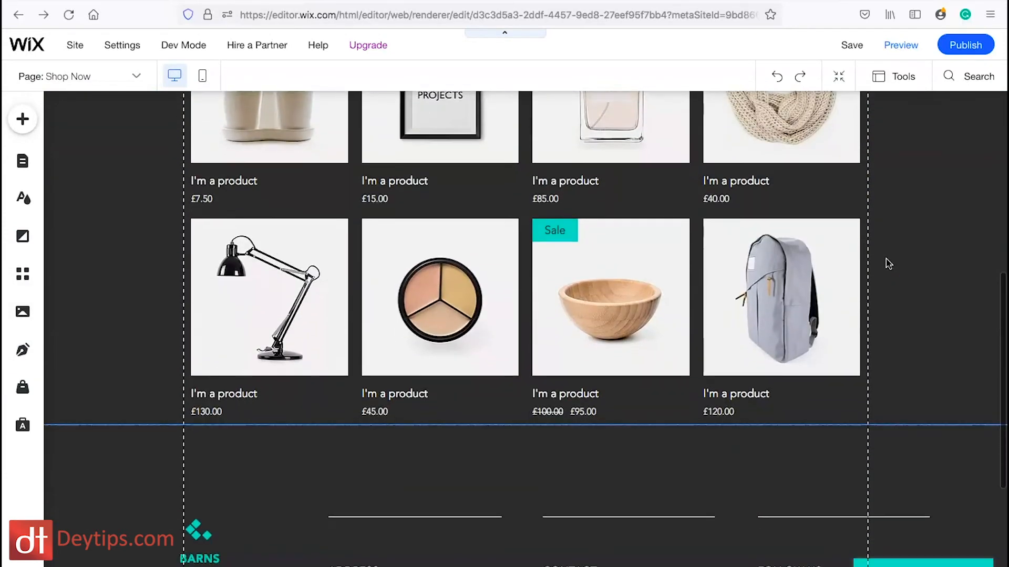
pyautogui.scroll(7, 886, 263)
pyautogui.scroll(-10, 887, 263)
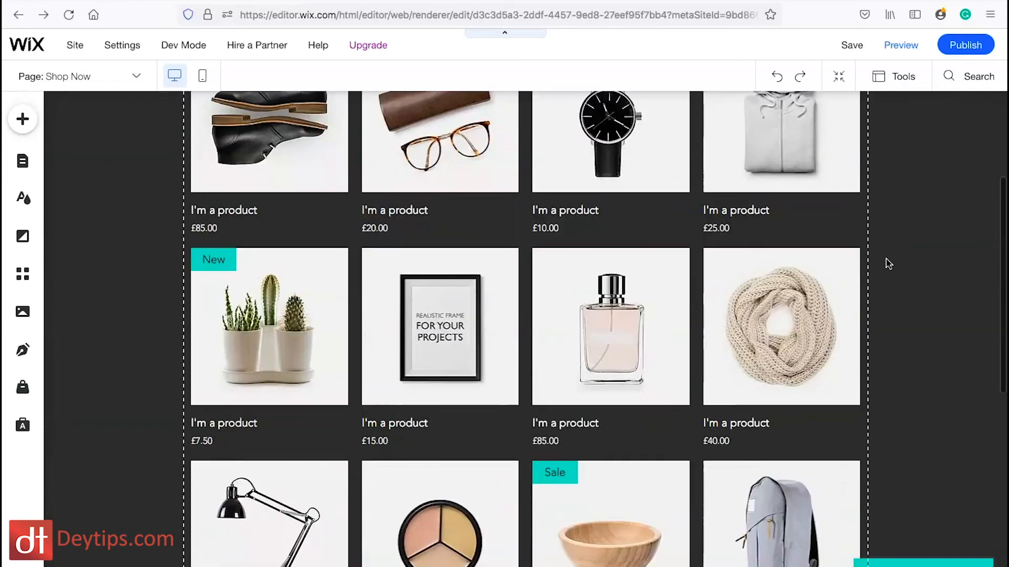
pyautogui.scroll(4, 888, 263)
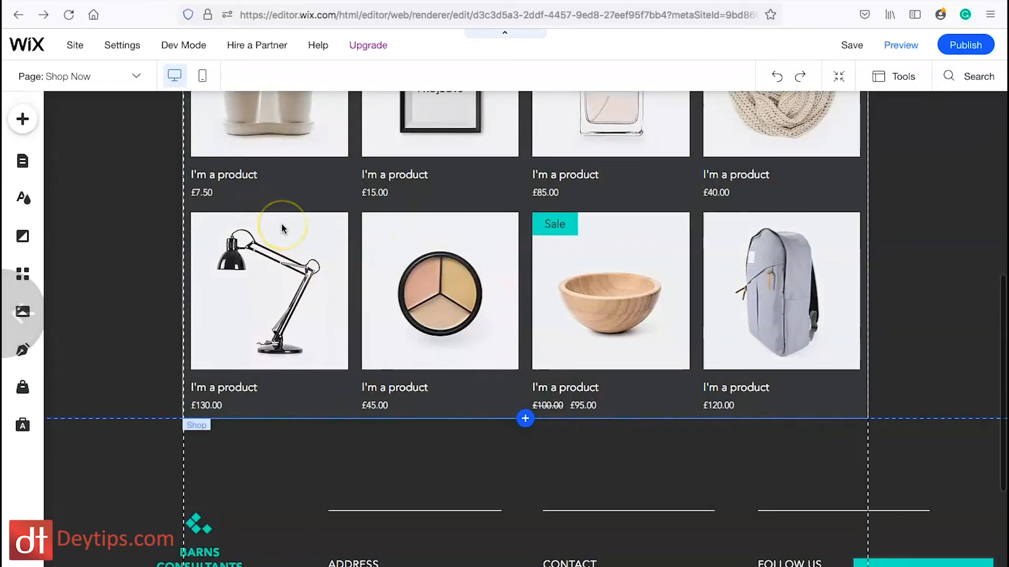
pyautogui.scroll(7, 282, 227)
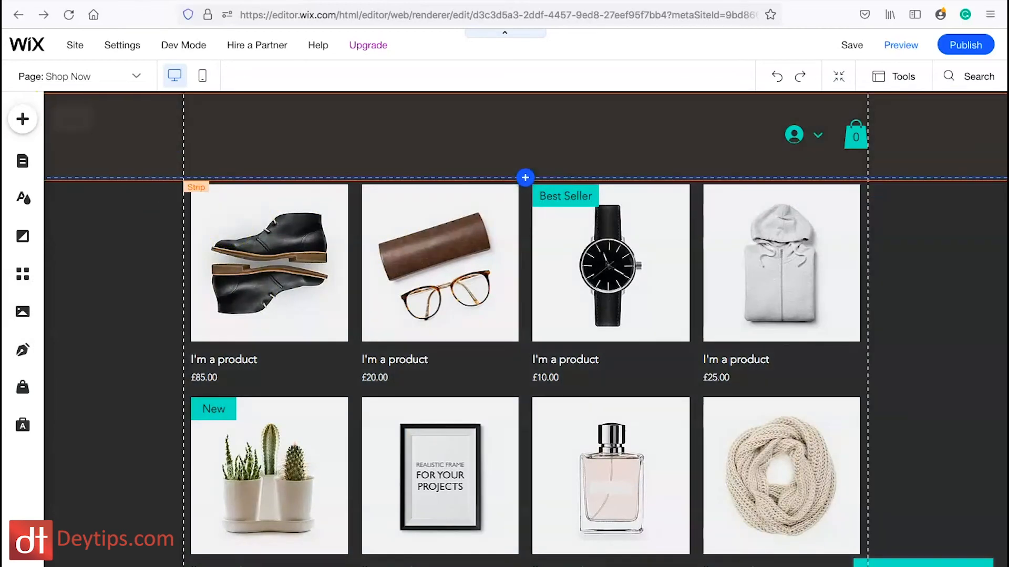
# Switch to the Cart Page and examine its My Cart section and page area.
pyautogui.click(82, 79)
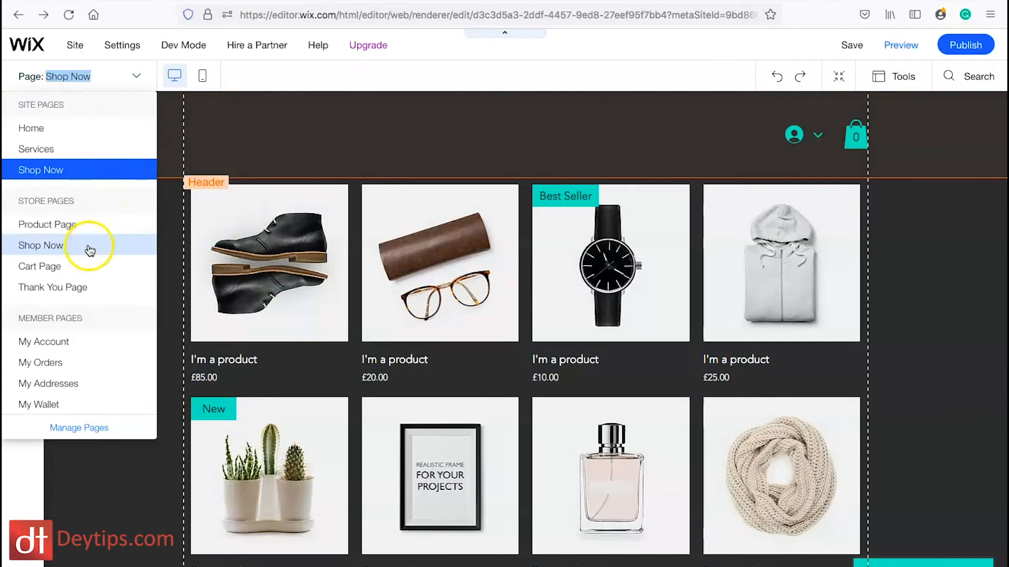
pyautogui.click(72, 270)
pyautogui.click(507, 235)
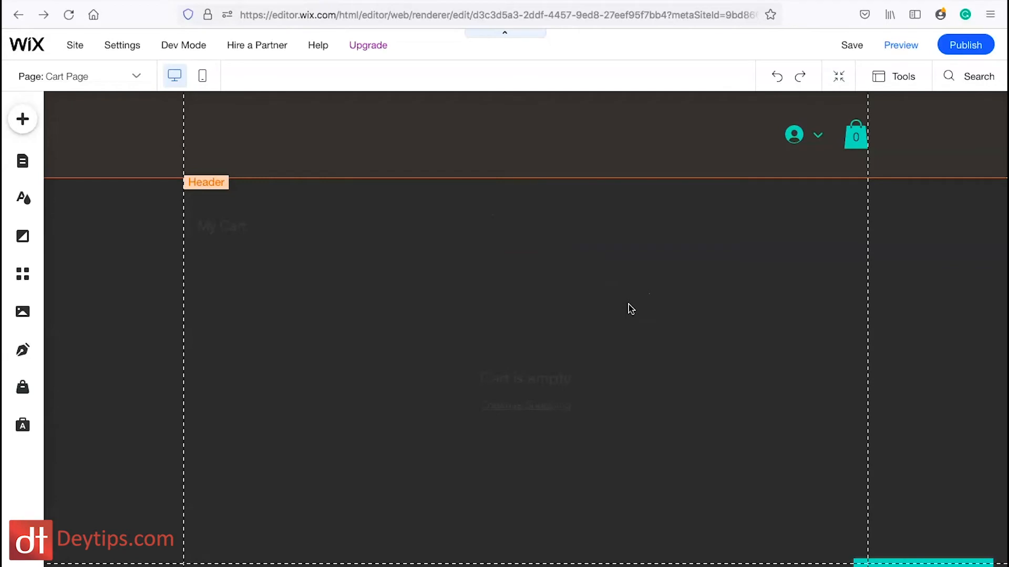
pyautogui.click(531, 421)
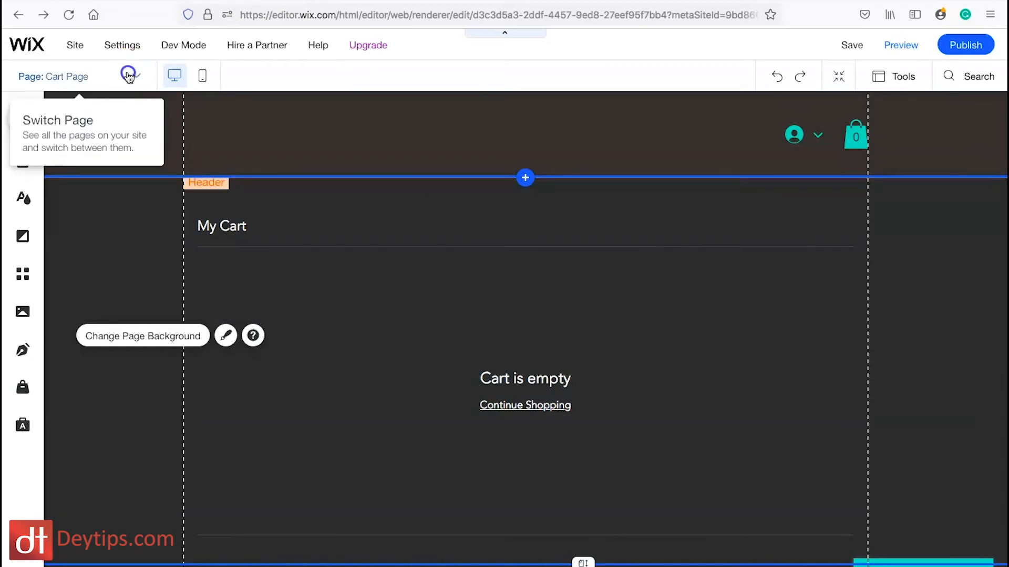
# Switch to the Thank You Page and review its order confirmation message, order summary and shipping details.
pyautogui.click(128, 76)
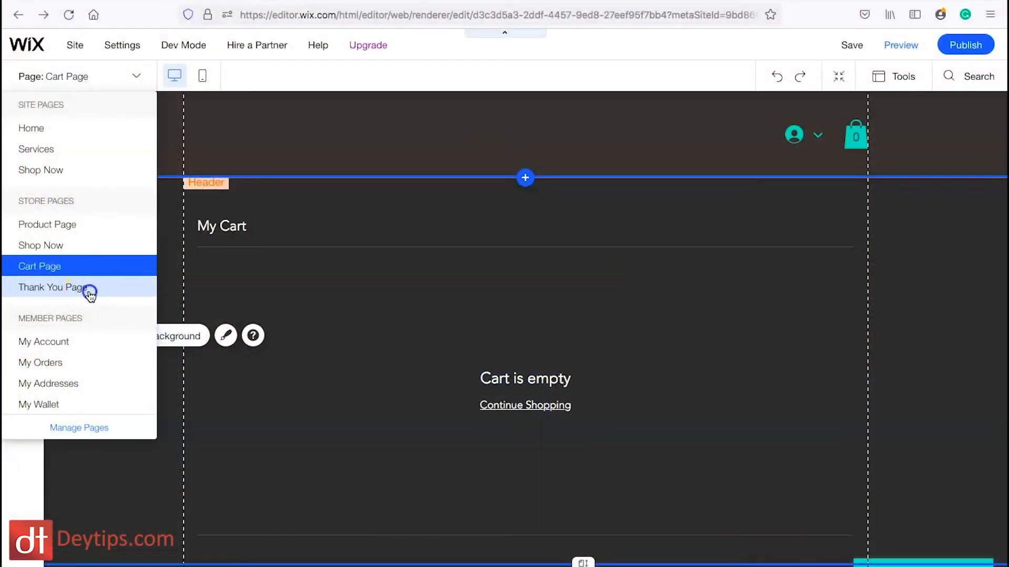
pyautogui.click(88, 290)
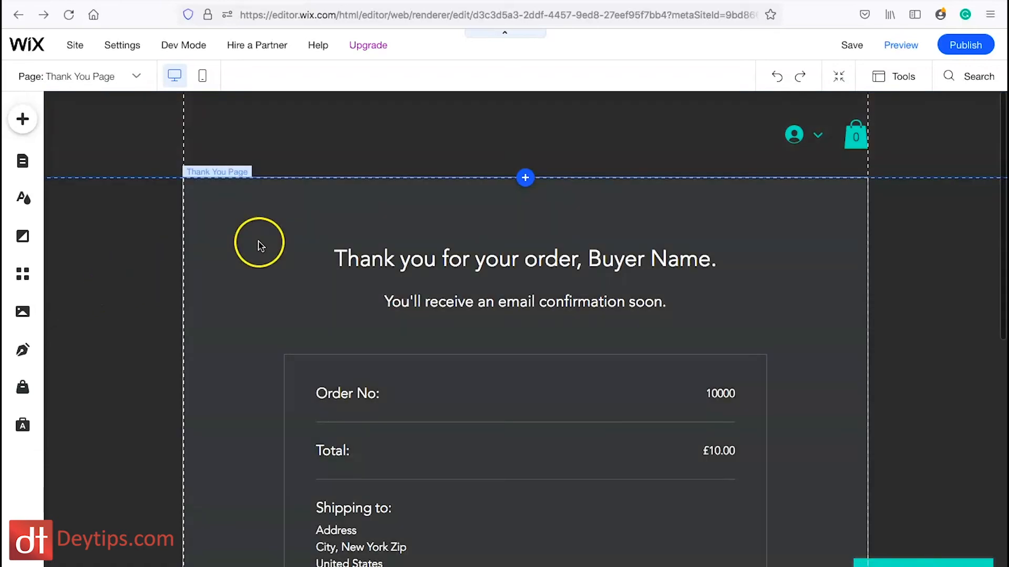
pyautogui.scroll(-3, 799, 282)
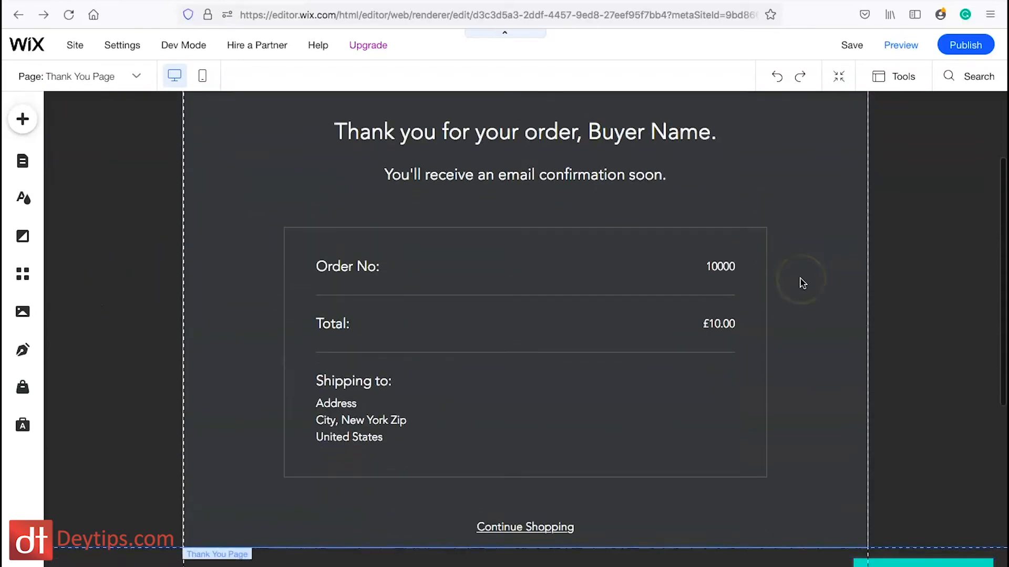
pyautogui.scroll(2, 800, 282)
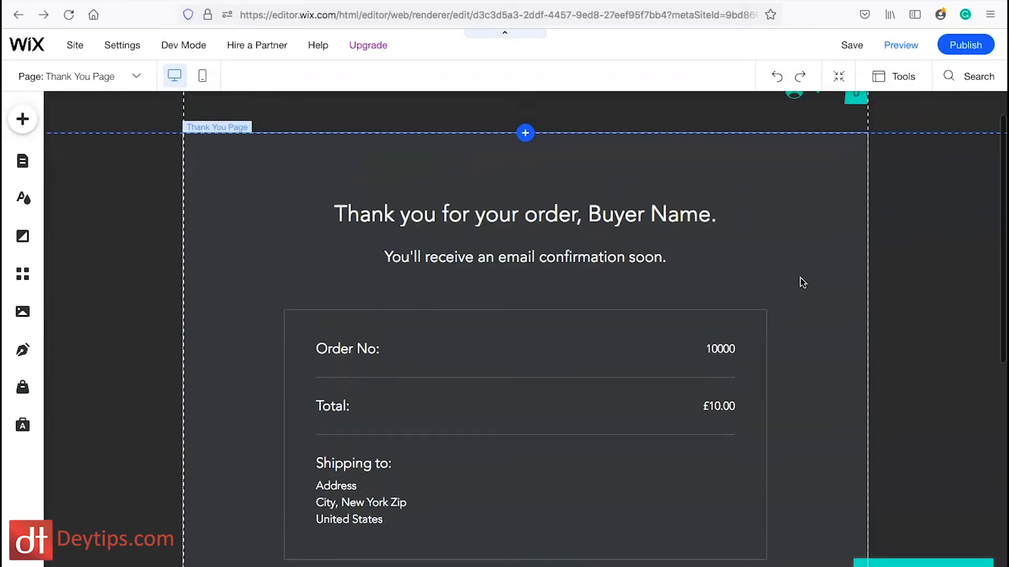
pyautogui.click(712, 271)
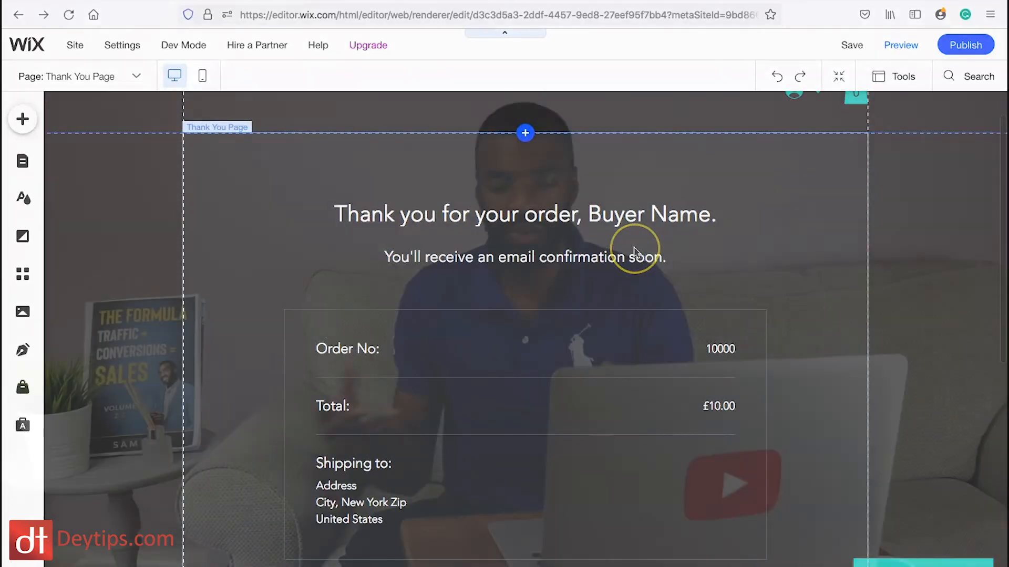